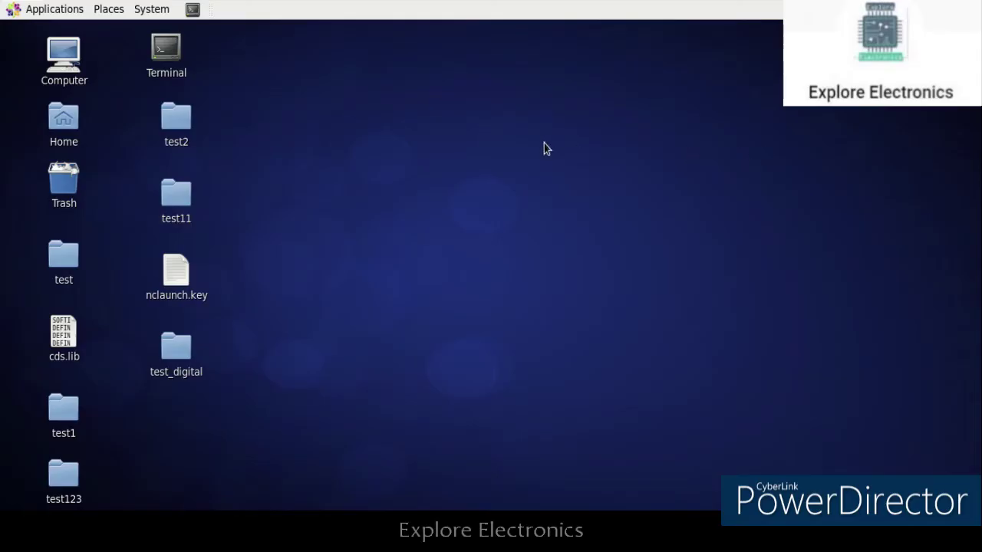
Step: Create a desktop folder named 'abc' and open it in the file browser
{"action": "right_click", "coordinate": [446, 130]}
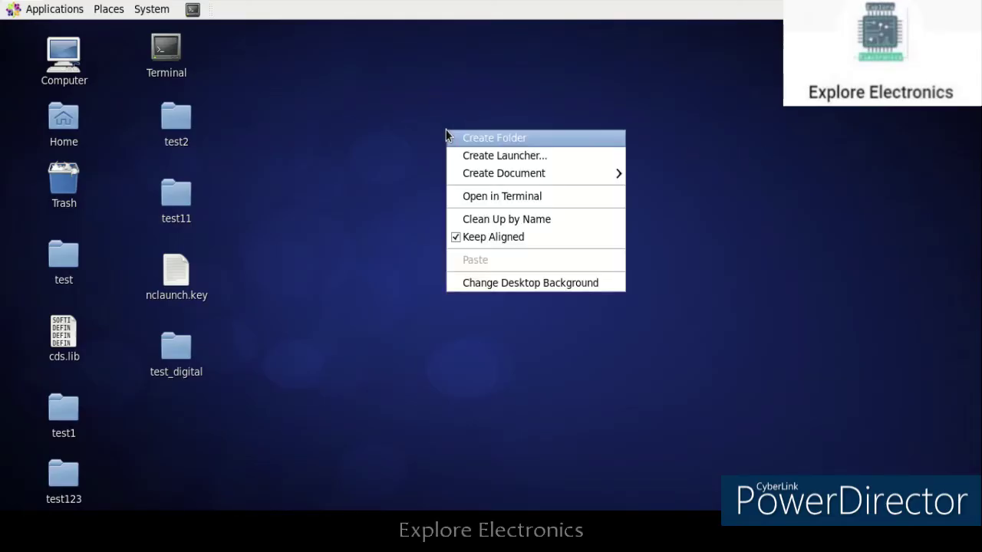
{"action": "left_click", "coordinate": [502, 138]}
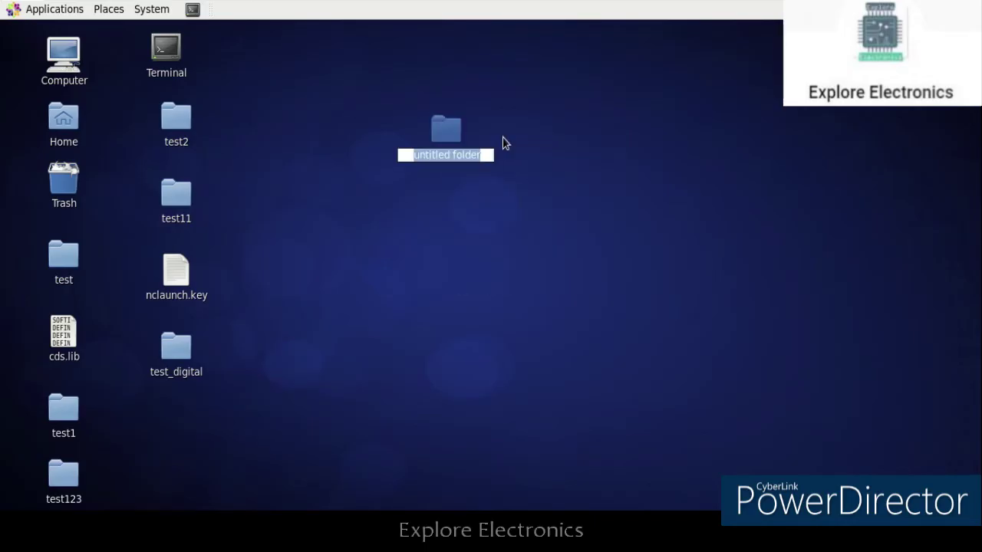
{"action": "type", "text": "abc"}
{"action": "key", "text": "Return"}
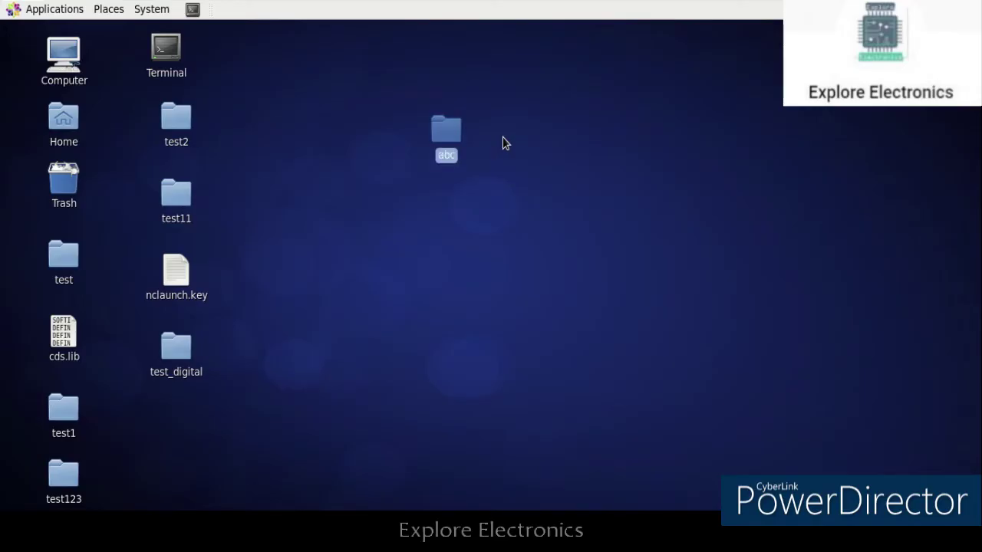
{"action": "key", "text": "Return"}
Step: Open a terminal in the abc folder and launch gedit from it
{"action": "right_click", "coordinate": [323, 168]}
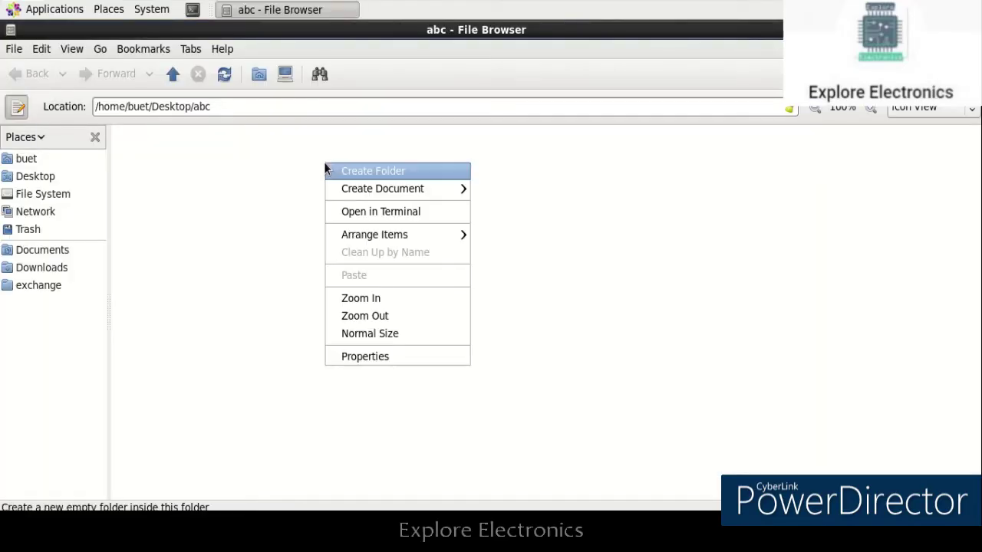
{"action": "left_click", "coordinate": [388, 219]}
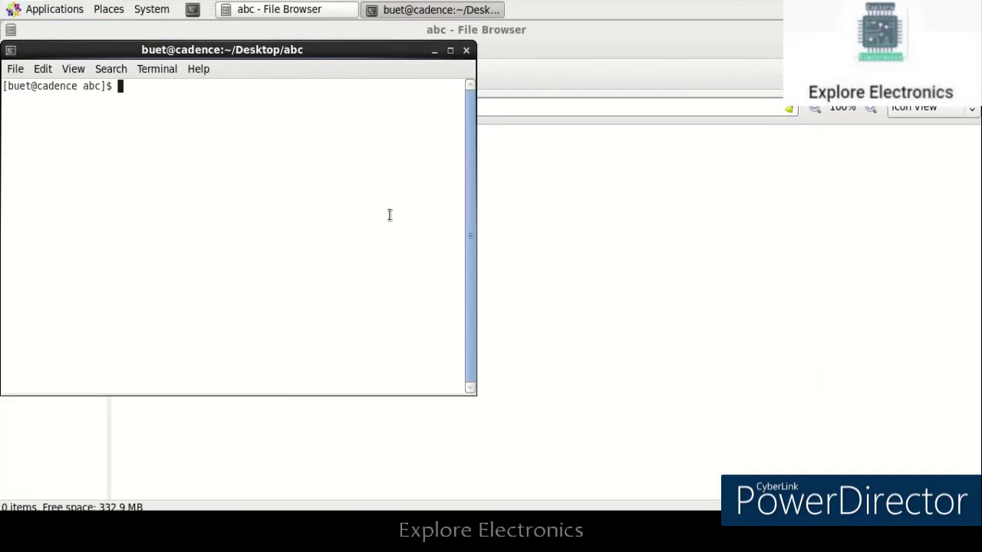
{"action": "type", "text": "ge"}
{"action": "type", "text": "dit"}
{"action": "key", "text": "Return"}
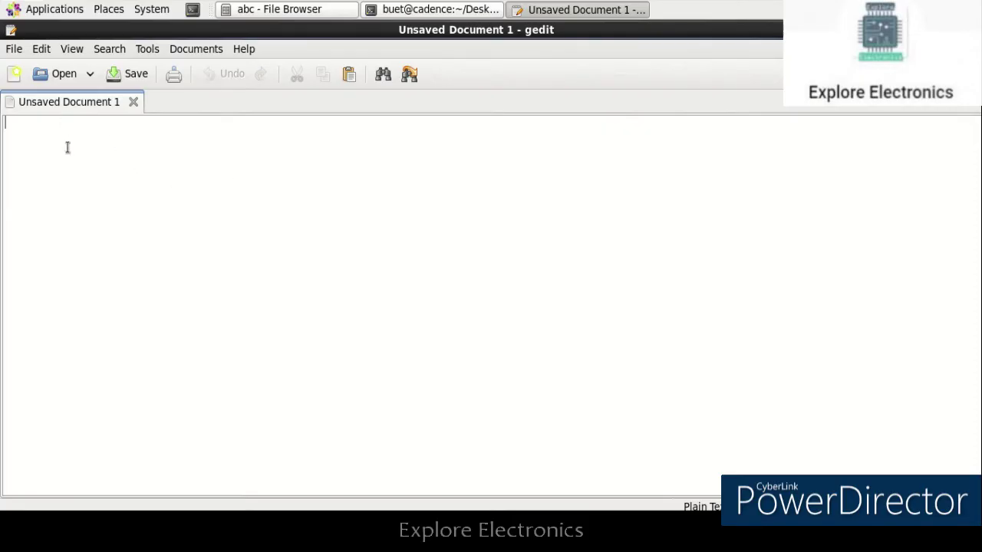
Step: Write the not_gate module with output y, input a and assign y=~a
{"action": "type", "text": "modu"}
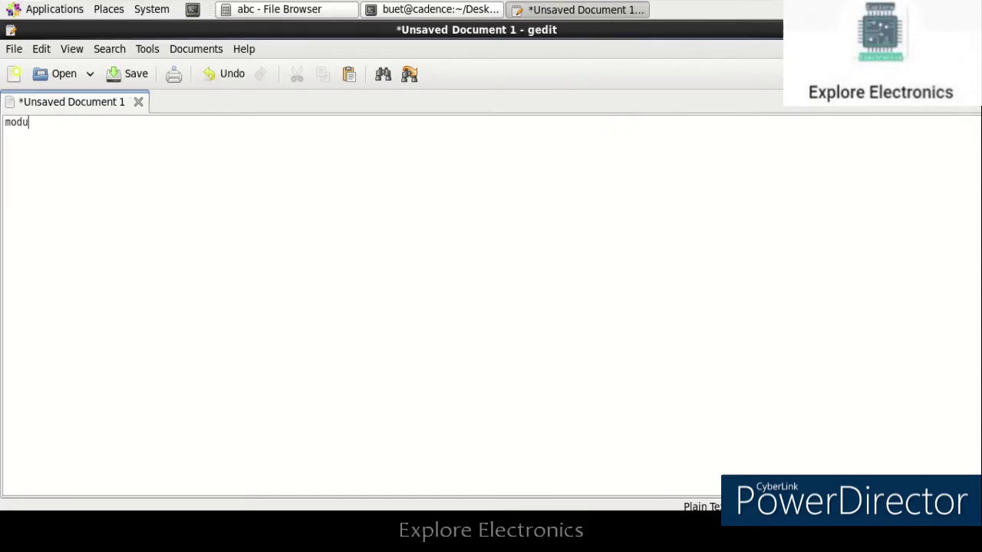
{"action": "type", "text": "le"}
{"action": "type", "text": " n"}
{"action": "type", "text": "ot "}
{"action": "type", "text": "gate"}
{"action": "type", "text": "()"}
{"action": "type", "text": "y,a"}
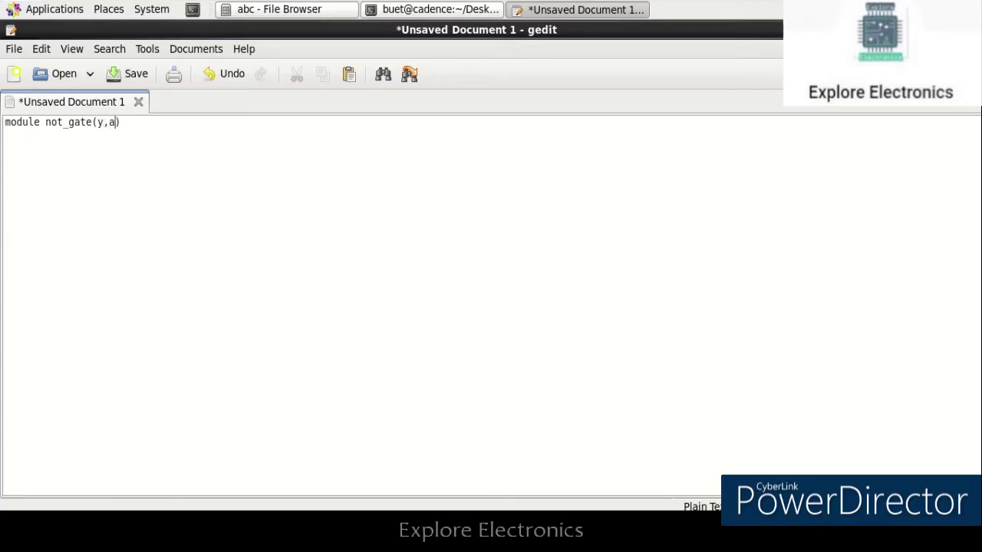
{"action": "key", "text": "Right"}
{"action": "type", "text": ";"}
{"action": "type", "text": "o"}
{"action": "type", "text": "utp"}
{"action": "type", "text": "ut "}
{"action": "type", "text": "y"}
{"action": "type", "text": ";"}
{"action": "key", "text": "Return"}
{"action": "type", "text": "i"}
{"action": "type", "text": "nput "}
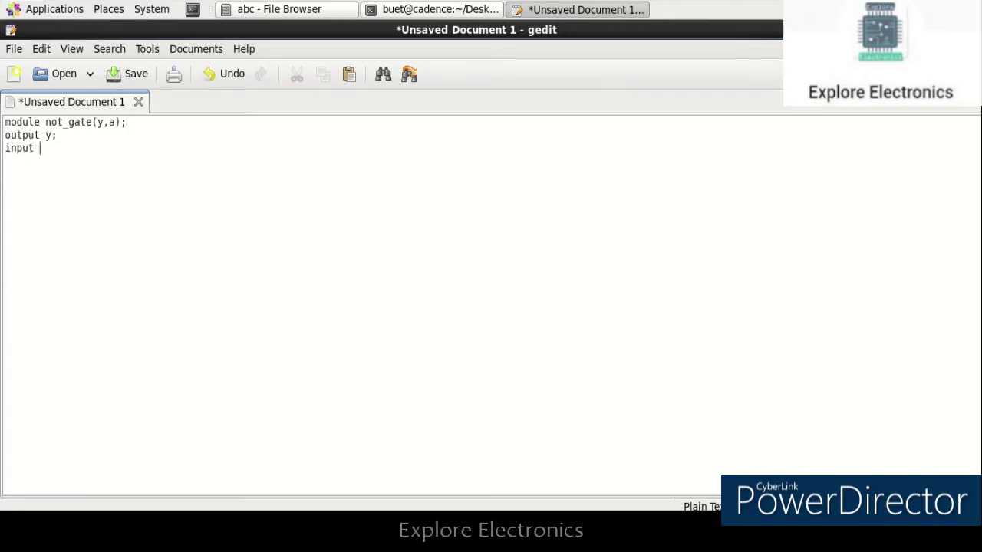
{"action": "type", "text": "a;  "}
{"action": "type", "text": "assig"}
{"action": "type", "text": "n"}
{"action": "type", "text": " y"}
{"action": "type", "text": "=~a"}
{"action": "type", "text": ";  "}
{"action": "type", "text": "e"}
{"action": "type", "text": "ndmodule"}
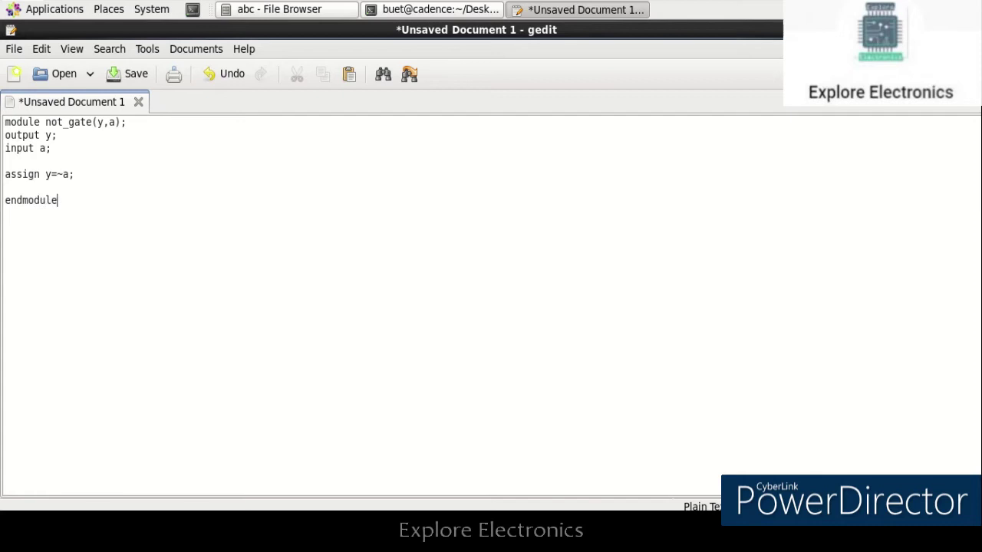
Step: Save the document as not_gate.v in the abc folder
{"action": "left_click", "coordinate": [125, 76]}
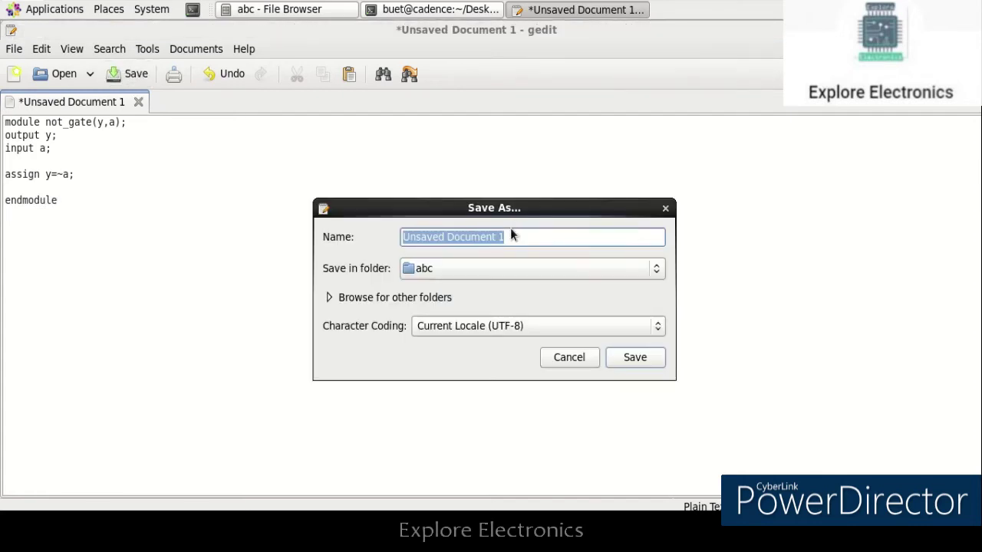
{"action": "type", "text": "not_"}
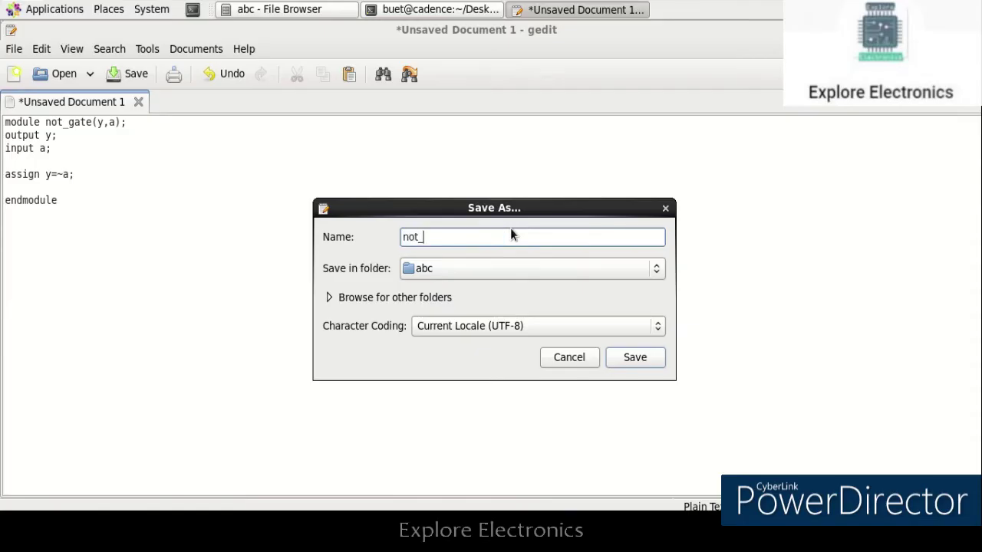
{"action": "type", "text": "gate.v"}
{"action": "left_click", "coordinate": [634, 358]}
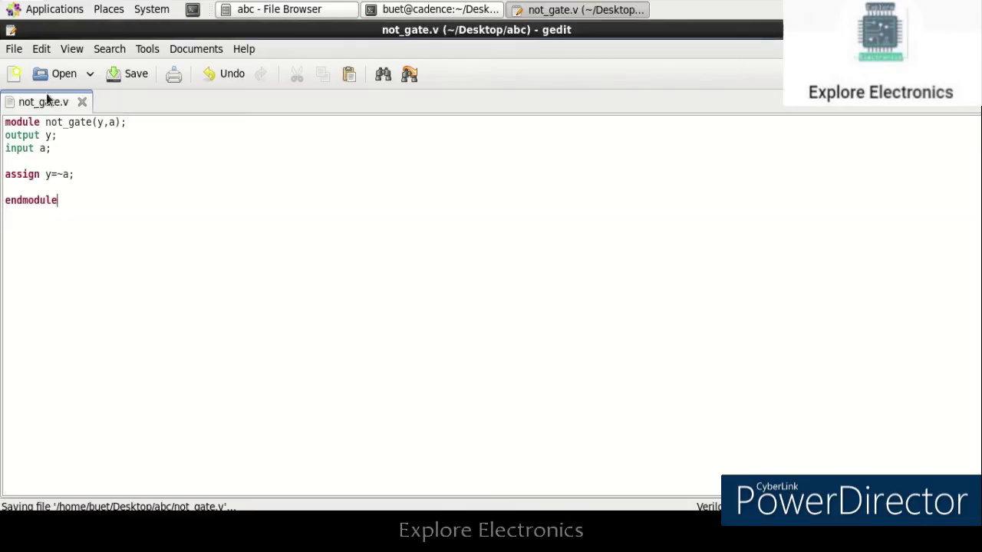
Step: Start a new document with 'module tb;', 'reg a;' and 'wire y;' declarations
{"action": "left_click", "coordinate": [17, 81]}
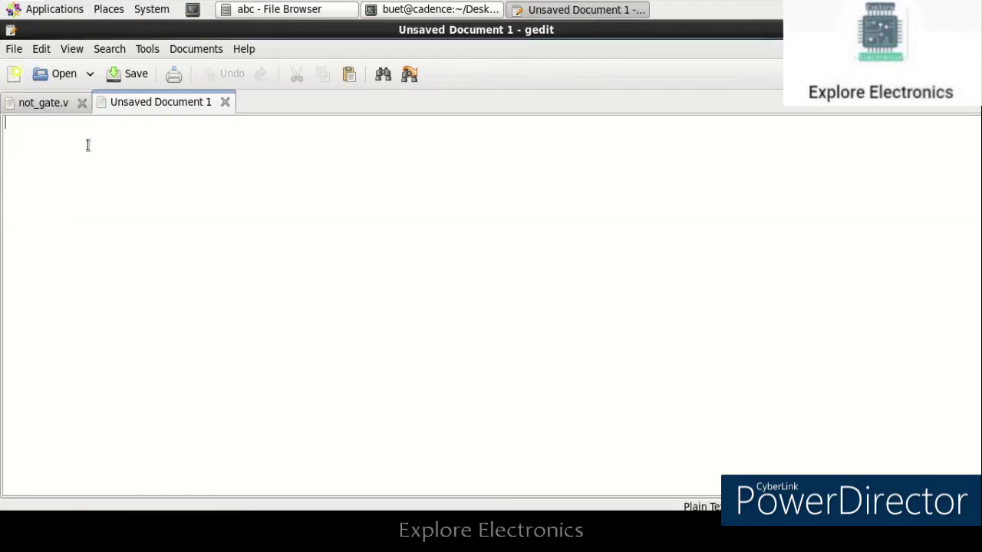
{"action": "type", "text": "modu"}
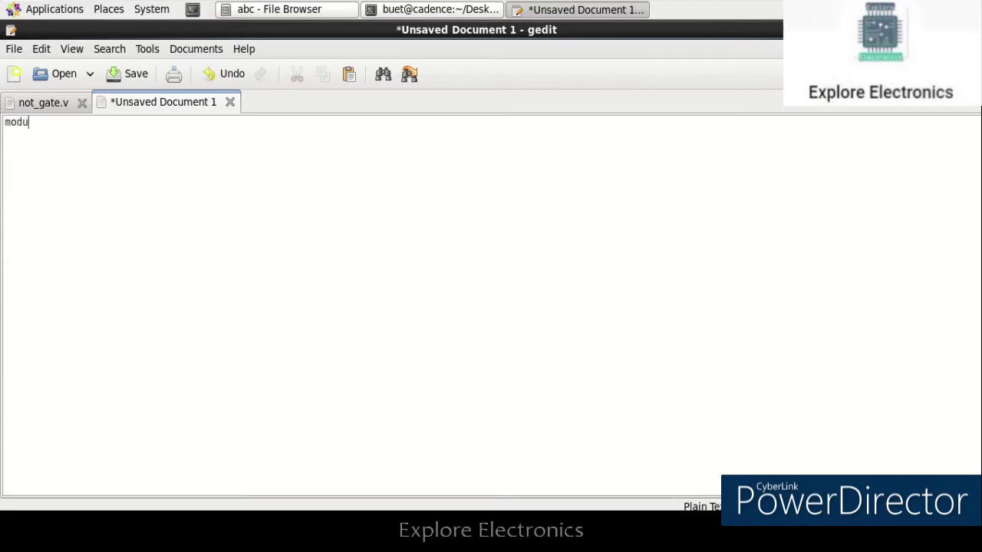
{"action": "type", "text": "le"}
{"action": "type", "text": " tb;"}
{"action": "key", "text": "Return"}
{"action": "type", "text": "re"}
{"action": "type", "text": "g y;"}
{"action": "key", "text": "Return"}
{"action": "type", "text": "wire"}
{"action": "key", "text": "Up"}
{"action": "key", "text": "BackSpace"}
{"action": "type", "text": "a"}
{"action": "key", "text": "Down"}
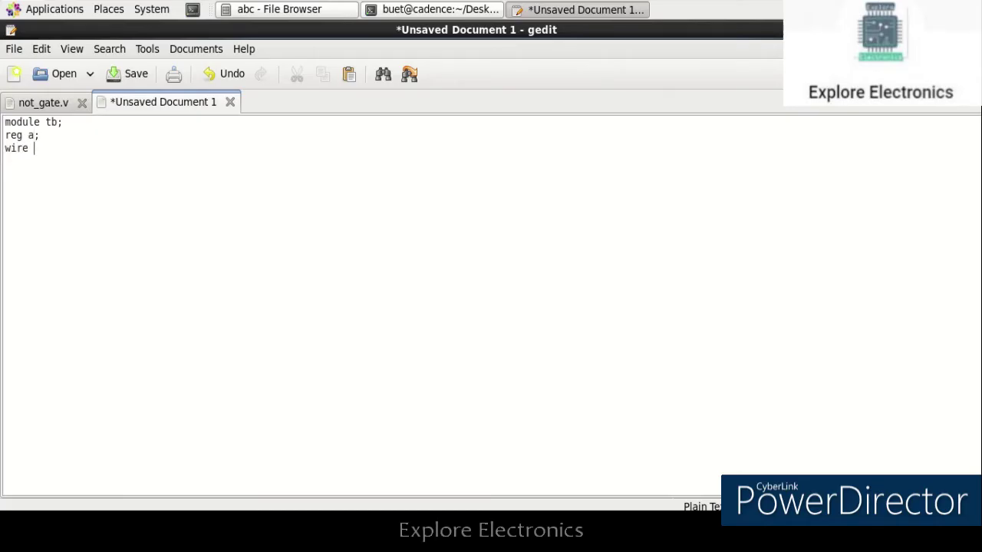
{"action": "type", "text": "y;"}
{"action": "key", "text": "Return"}
{"action": "key", "text": "Return"}
Step: Check not_gate.v's port order, then instantiate not_gate uut(y,a) in the testbench
{"action": "left_click", "coordinate": [31, 100]}
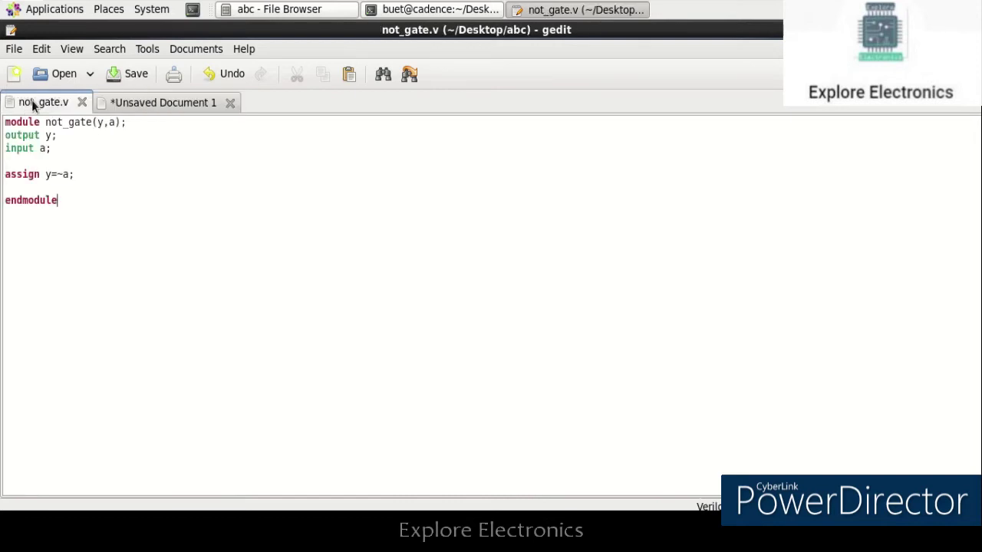
{"action": "left_click", "coordinate": [150, 105]}
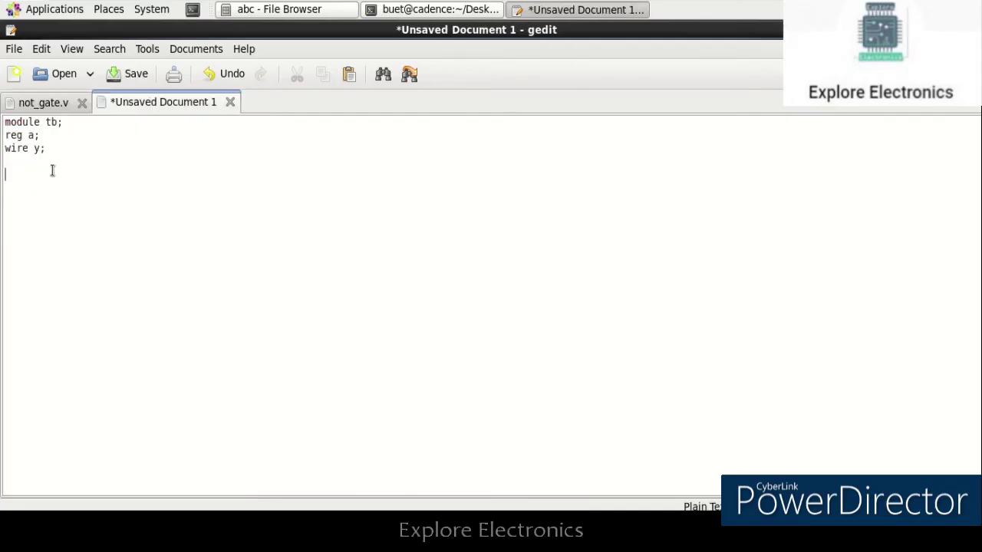
{"action": "type", "text": "not_"}
{"action": "type", "text": "gate"}
{"action": "type", "text": "uut"}
{"action": "type", "text": "()"}
{"action": "type", "text": "y"}
{"action": "type", "text": ",a"}
{"action": "type", "text": ";"}
{"action": "key", "text": "Return"}
{"action": "key", "text": "Return"}
Step: Add an initial block driving a to 0, 1, 0 at 100-unit steps, then endmodule
{"action": "type", "text": "initial"}
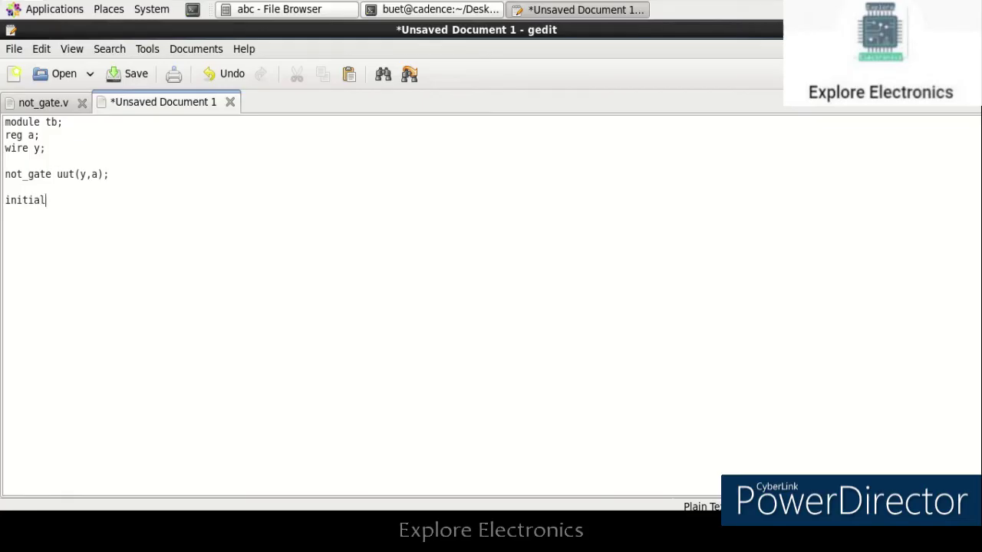
{"action": "key", "text": "Return"}
{"action": "type", "text": "a="}
{"action": "key", "text": "BackSpace"}
{"action": "key", "text": "BackSpace"}
{"action": "type", "text": "begin "}
{"action": "type", "text": "a=1"}
{"action": "type", "text": "'b0"}
{"action": "type", "text": ";"}
{"action": "key", "text": "Return"}
{"action": "type", "text": "#"}
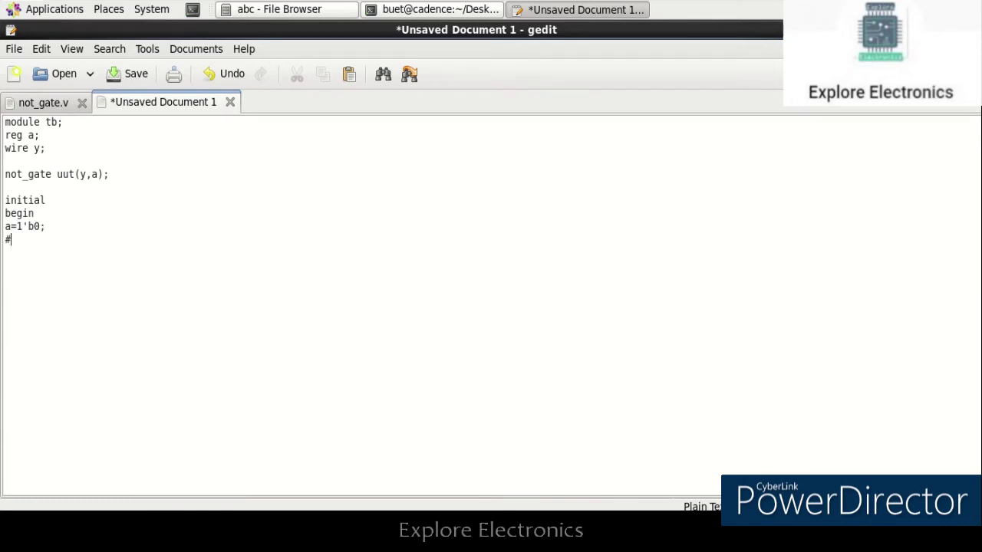
{"action": "type", "text": "100 "}
{"action": "type", "text": "a=1"}
{"action": "type", "text": "'b1"}
{"action": "type", "text": "; "}
{"action": "type", "text": "#"}
{"action": "type", "text": "100 "}
{"action": "type", "text": "a"}
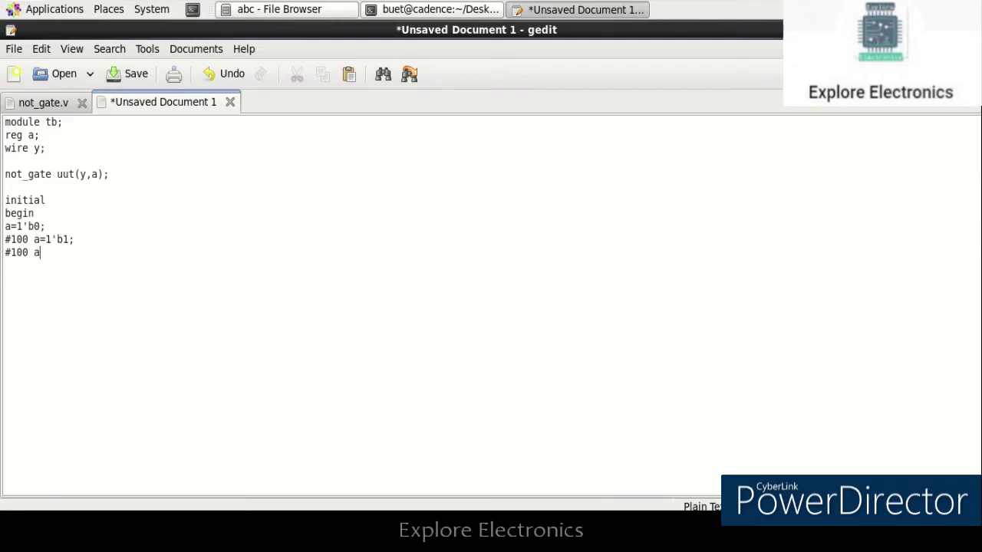
{"action": "type", "text": "="}
{"action": "type", "text": "1'b0"}
{"action": "type", "text": ";"}
{"action": "key", "text": "Return"}
{"action": "type", "text": "end"}
{"action": "key", "text": "Return"}
{"action": "key", "text": "Return"}
{"action": "type", "text": "endm"}
{"action": "type", "text": "odule"}
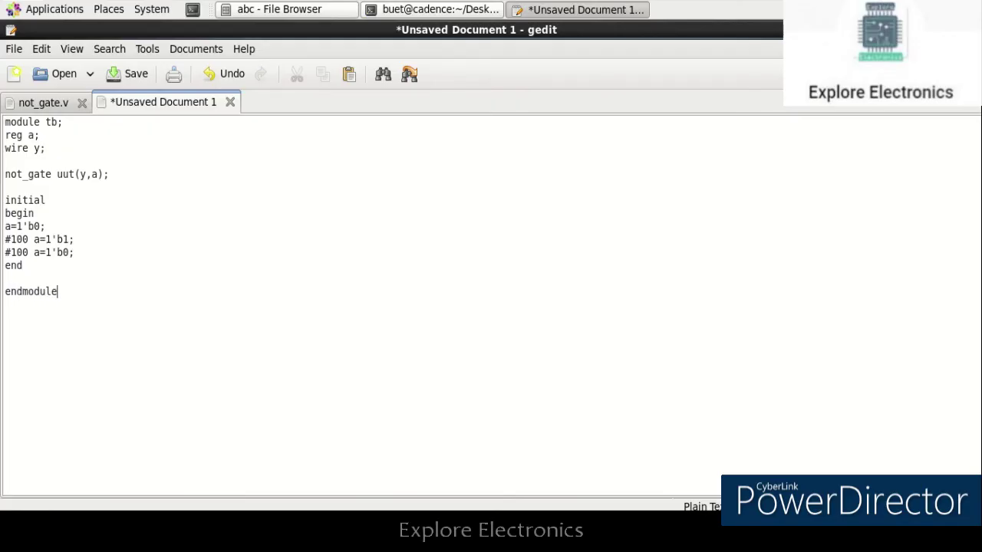
Step: Save the testbench as tb.v in the abc folder
{"action": "left_click", "coordinate": [128, 74]}
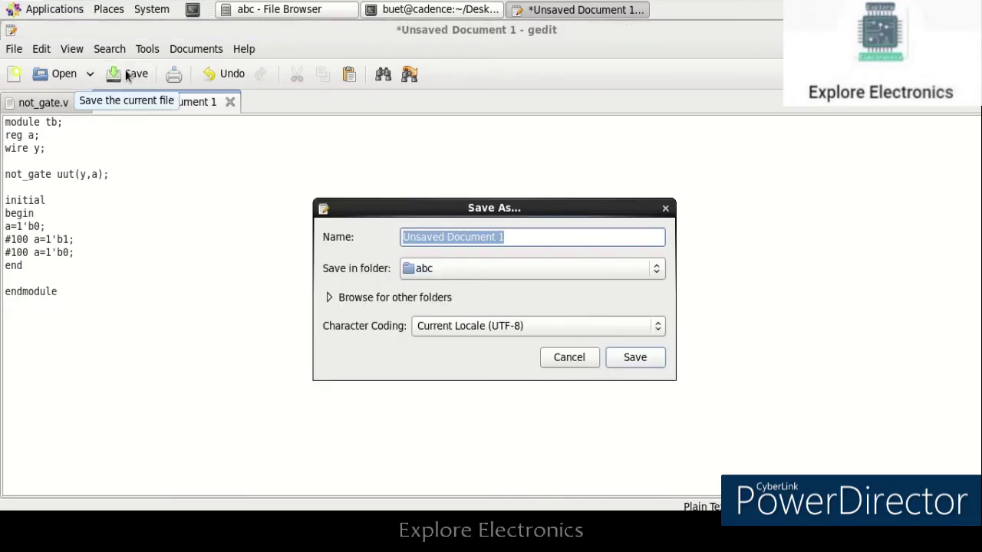
{"action": "type", "text": "tb"}
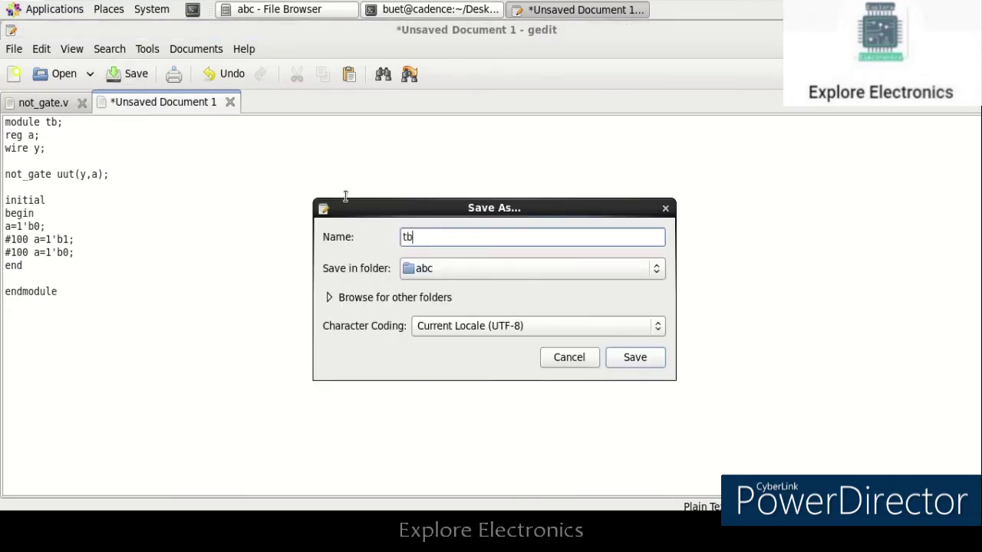
{"action": "type", "text": ".v"}
{"action": "left_click", "coordinate": [630, 356]}
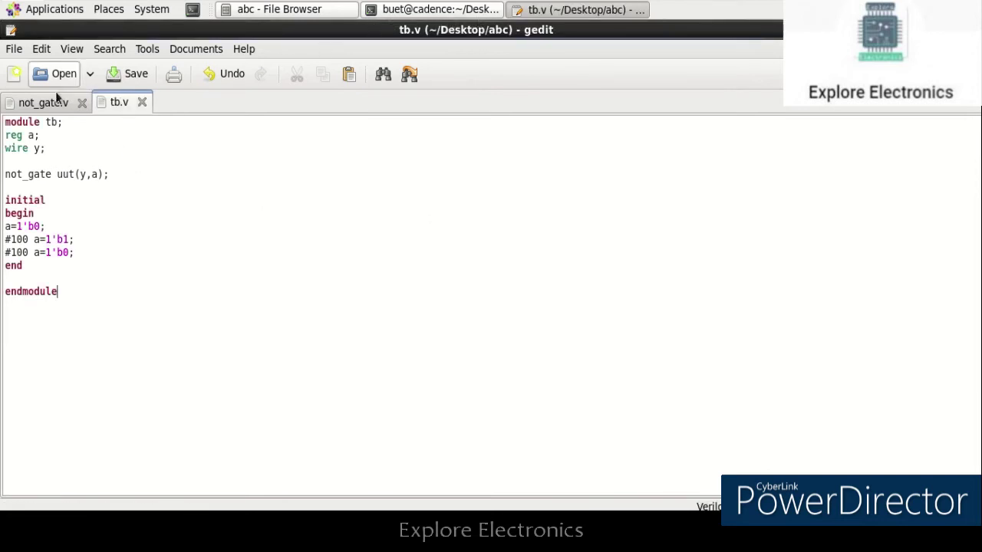
Step: Open a terminal in the abc folder and rerun nclaunch -new from history
{"action": "left_click", "coordinate": [306, 10]}
{"action": "right_click", "coordinate": [393, 192]}
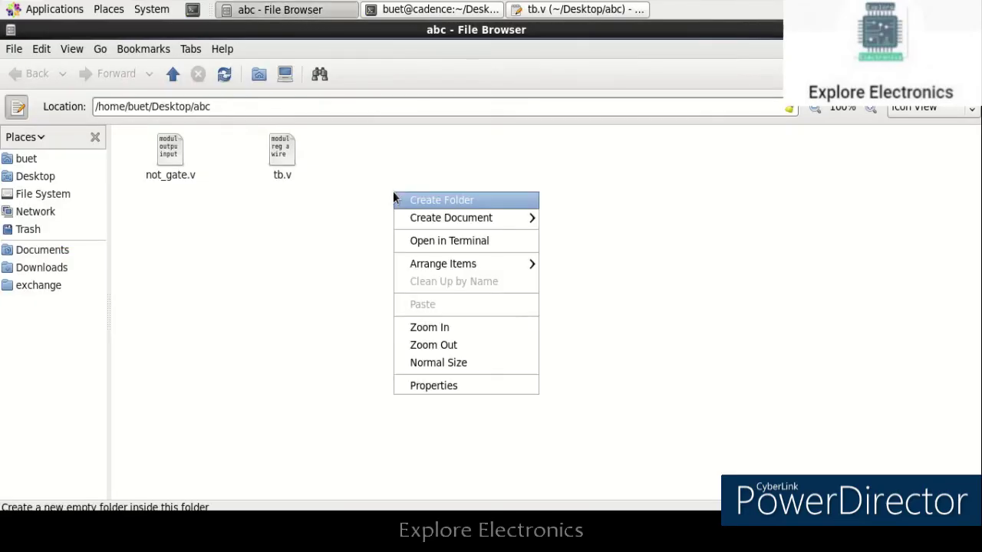
{"action": "left_click", "coordinate": [446, 245]}
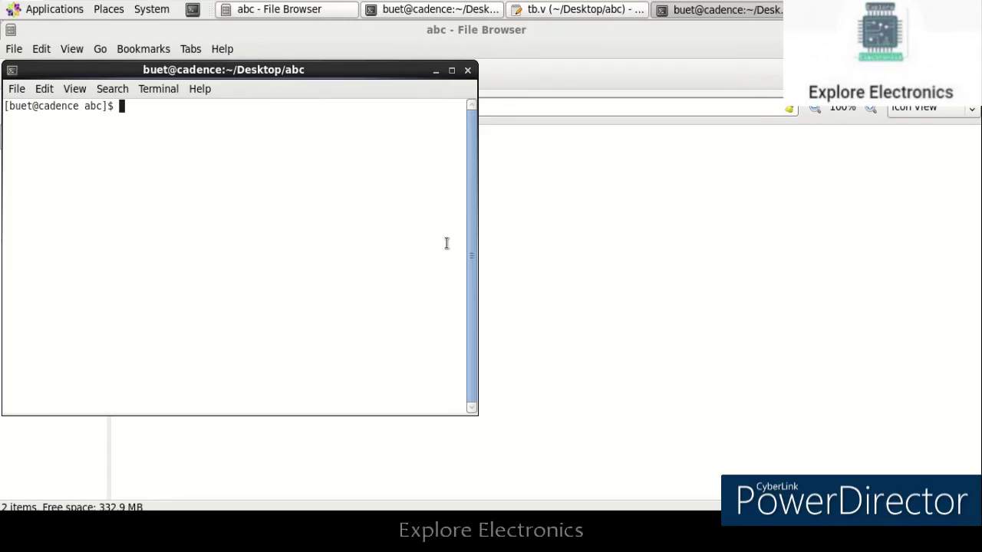
{"action": "key", "text": "Up"}
{"action": "key", "text": "Up"}
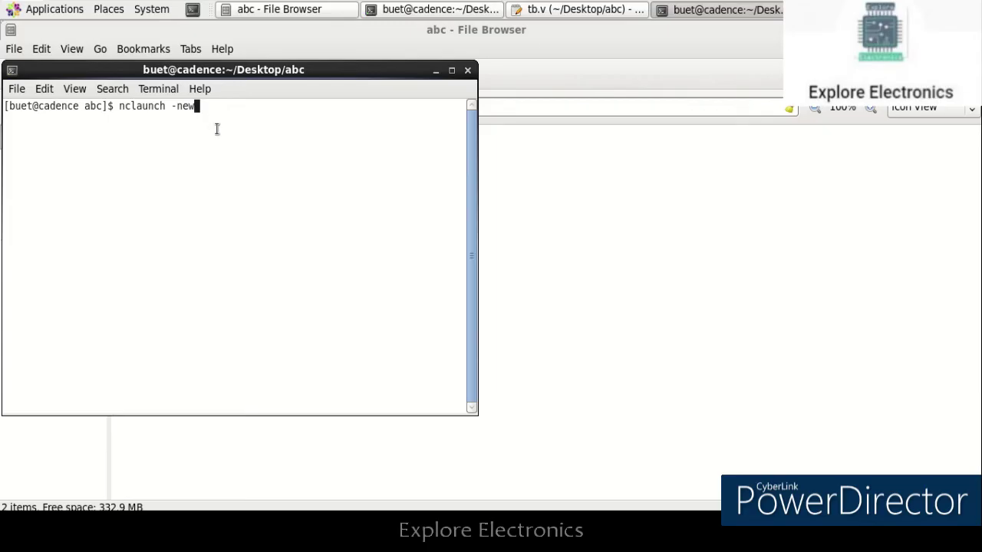
{"action": "key", "text": "Return"}
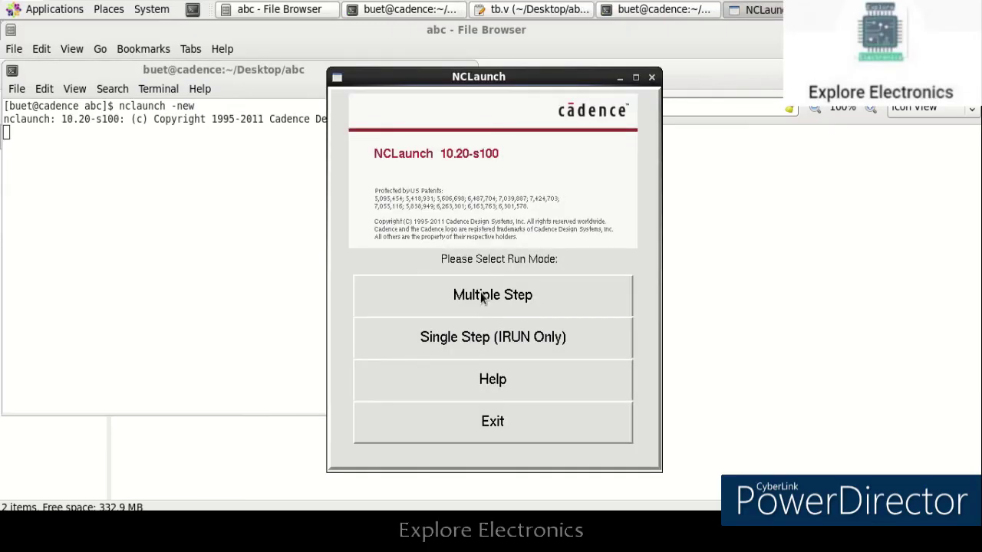
Step: Choose Multiple Step mode and create a cds.lib including no libraries for Verilog
{"action": "left_click", "coordinate": [483, 298]}
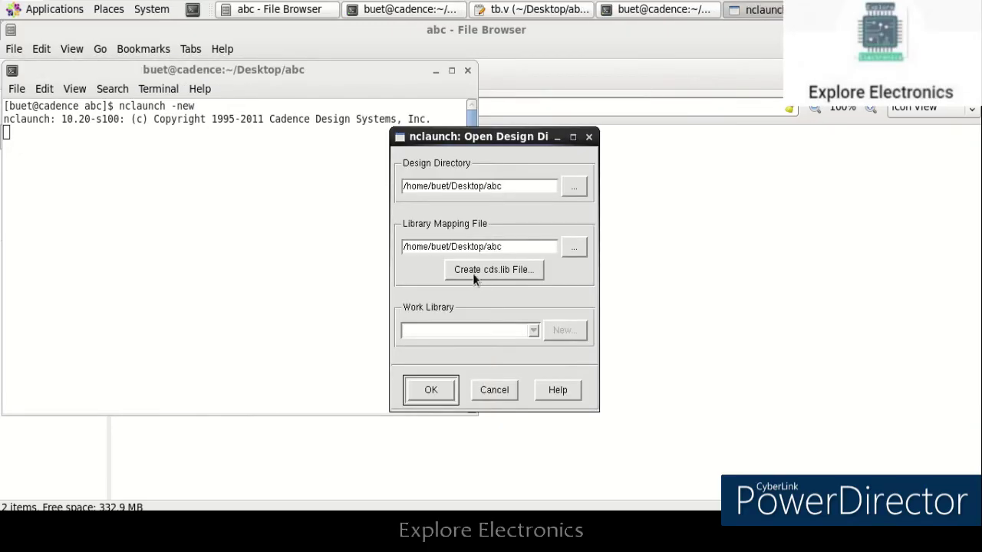
{"action": "left_click", "coordinate": [504, 274]}
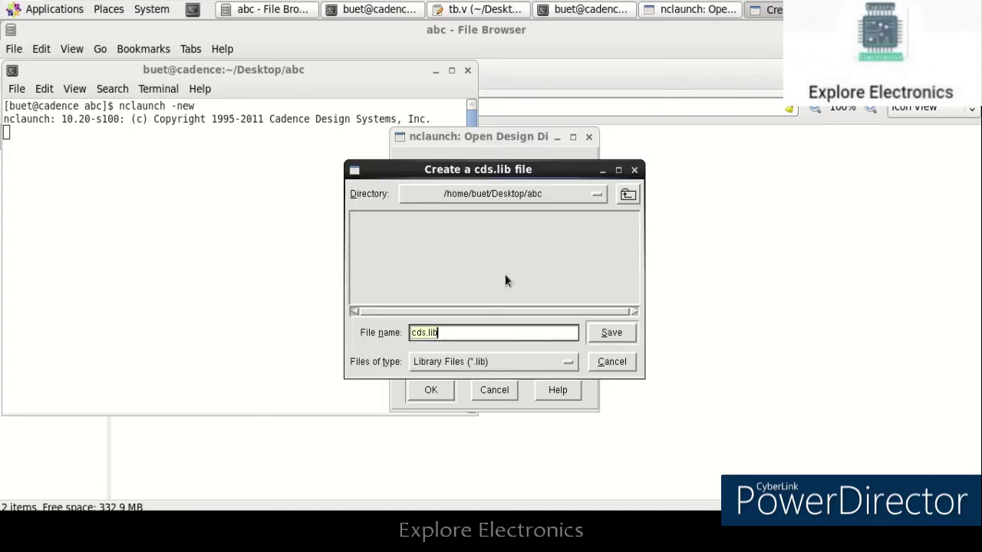
{"action": "left_click", "coordinate": [614, 334]}
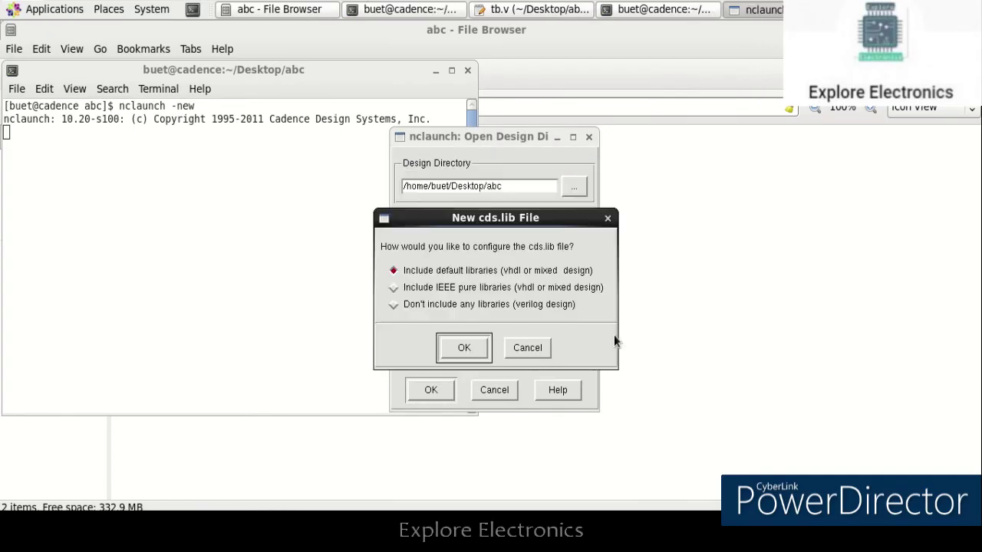
{"action": "left_click", "coordinate": [420, 304]}
Step: Confirm the setup, compile not_gate.v and tb.v, and select tb in worklib
{"action": "left_click", "coordinate": [466, 349]}
{"action": "left_click", "coordinate": [440, 389]}
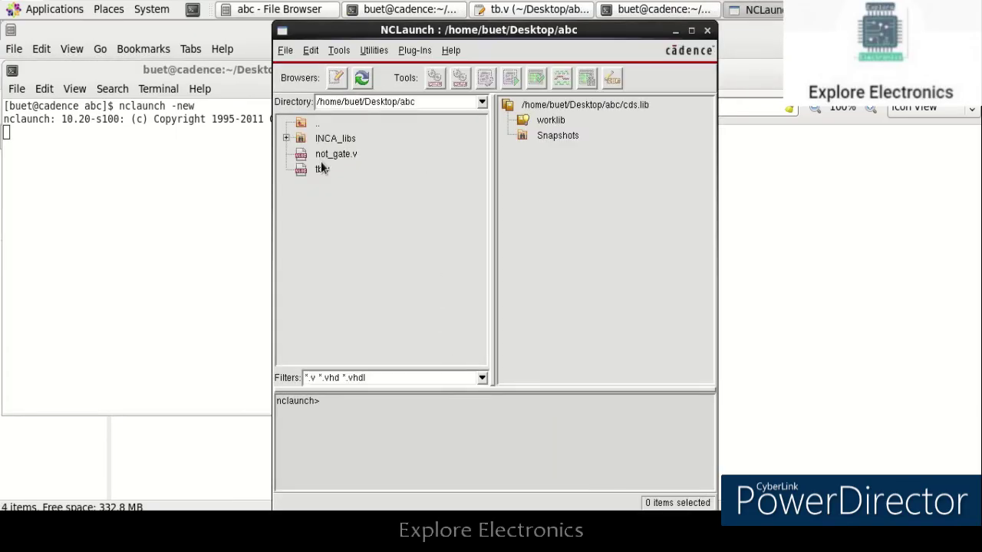
{"action": "left_click", "coordinate": [330, 156]}
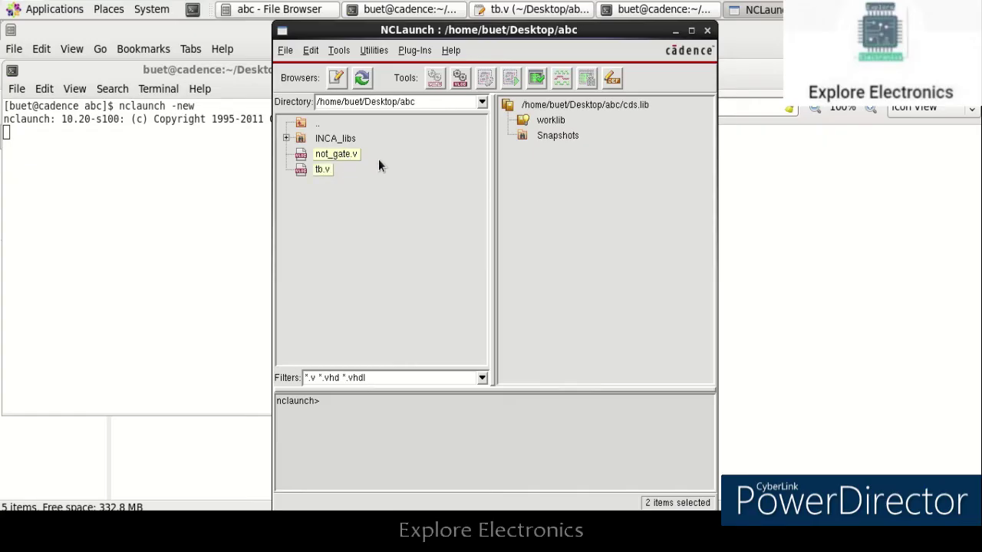
{"action": "left_click", "coordinate": [458, 87]}
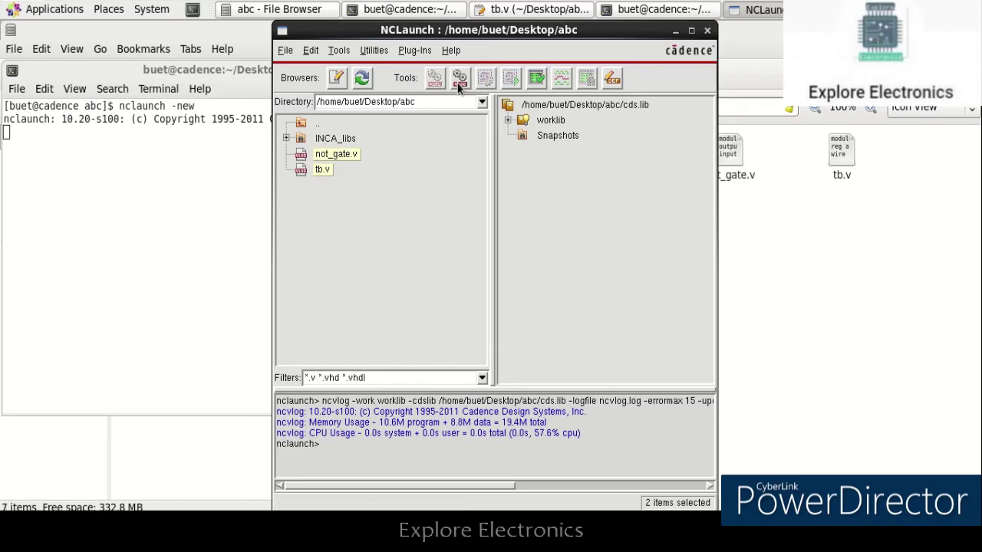
{"action": "left_click", "coordinate": [507, 121]}
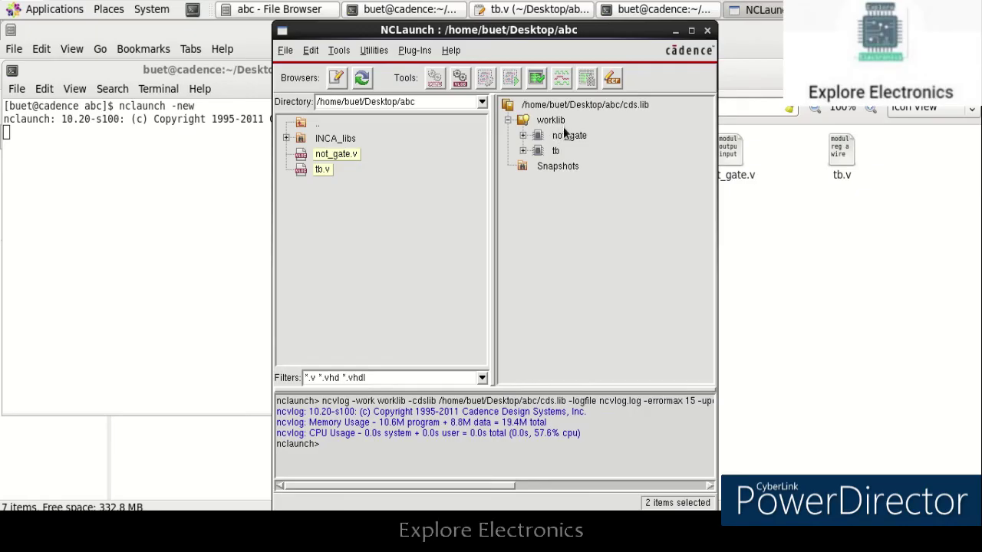
{"action": "left_click", "coordinate": [553, 151]}
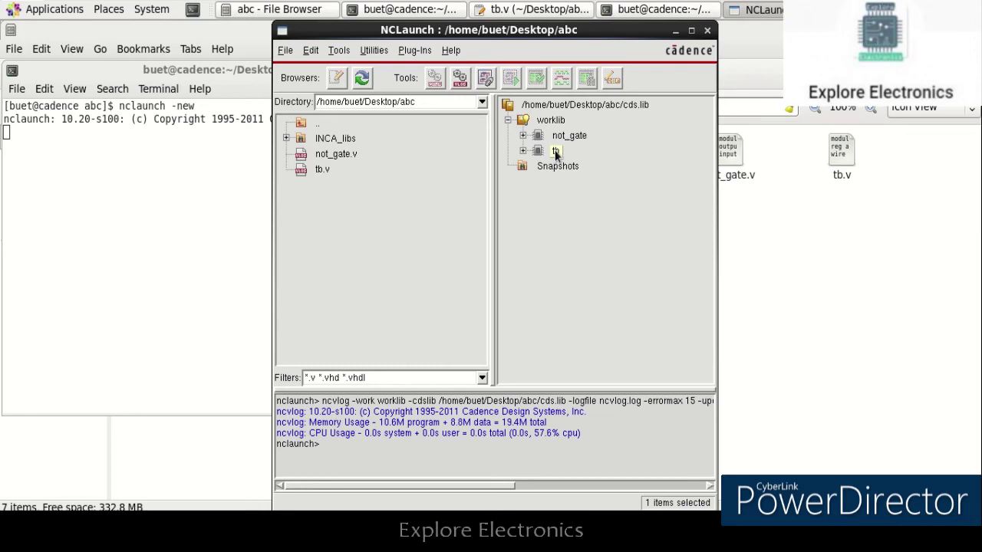
Step: Elaborate tb, select the worklib.tb:module snapshot and launch the simulator on it
{"action": "left_click", "coordinate": [487, 81]}
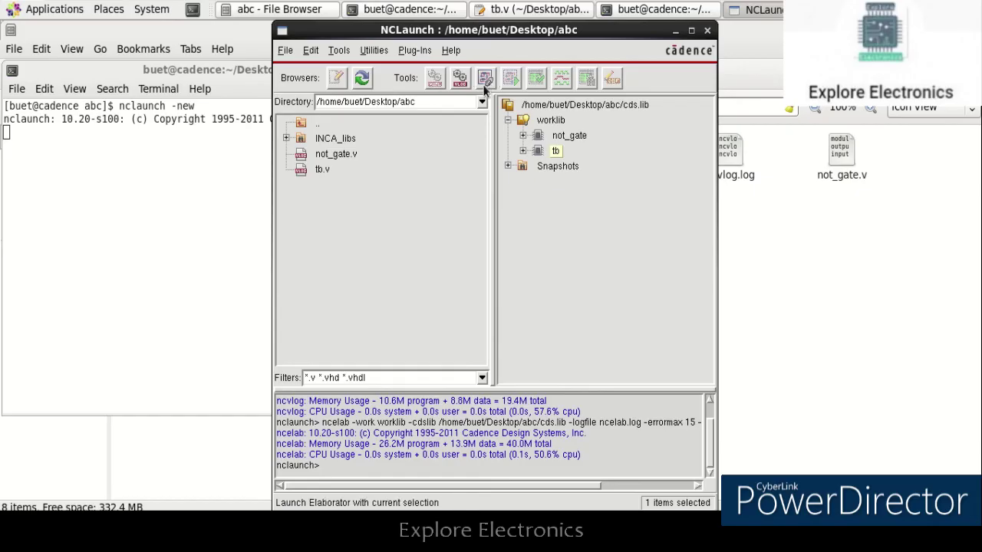
{"action": "left_click", "coordinate": [507, 166]}
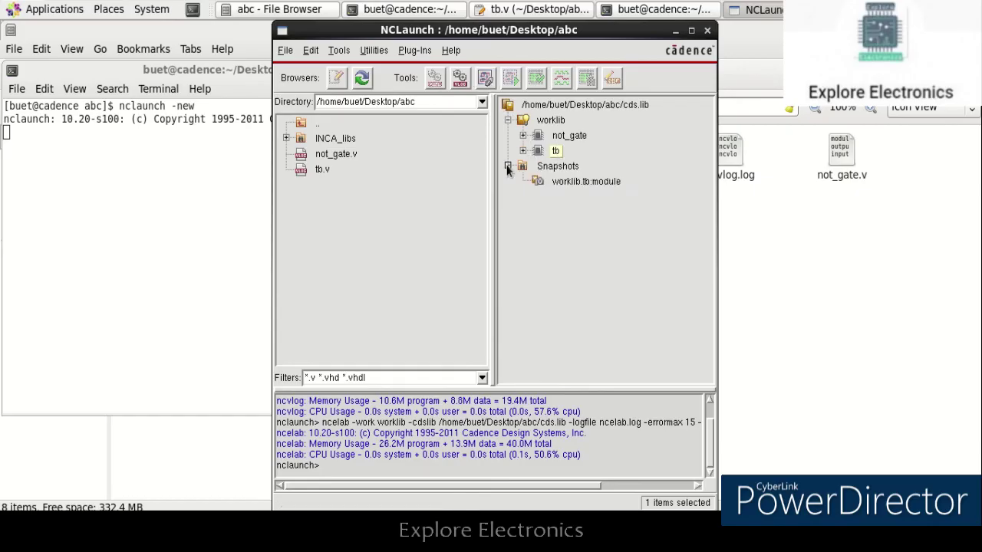
{"action": "left_click", "coordinate": [577, 182]}
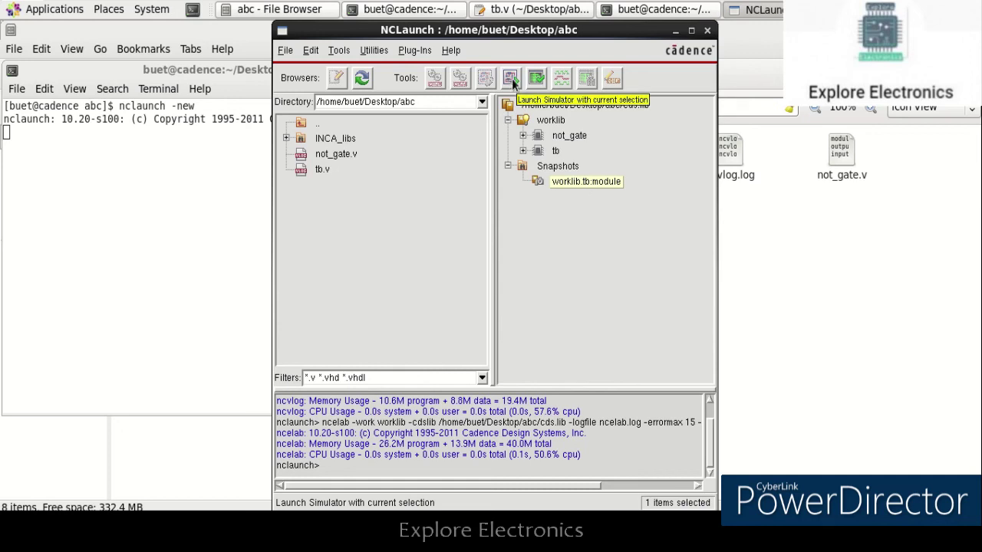
{"action": "left_click", "coordinate": [512, 78]}
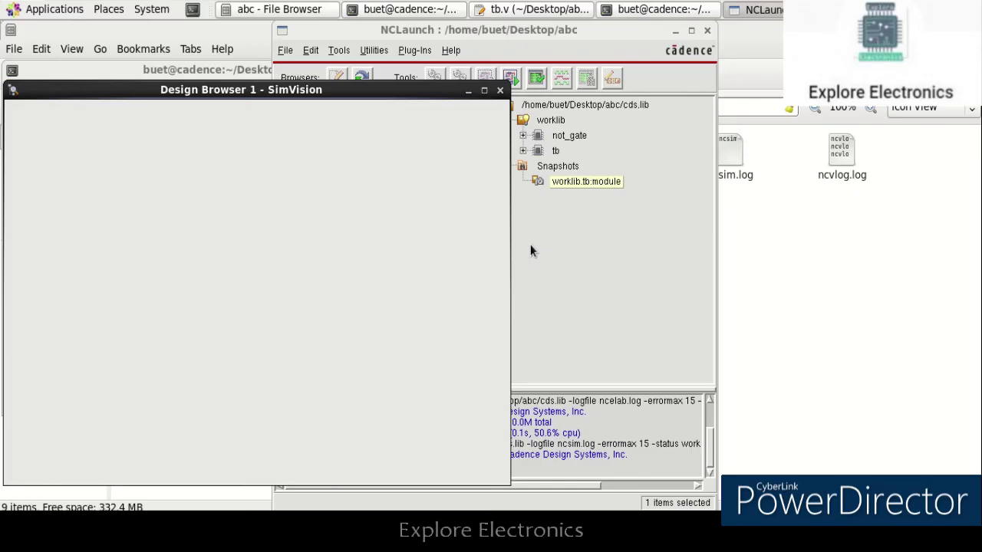
Step: Maximize the Design Browser and send tb's signals a and y to a Waveform window
{"action": "left_click", "coordinate": [484, 91]}
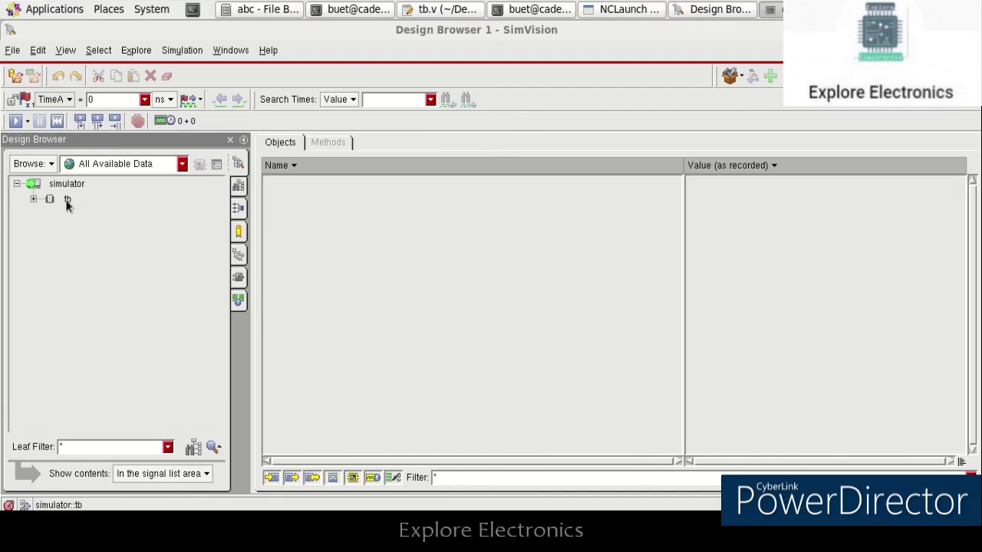
{"action": "left_click", "coordinate": [66, 201]}
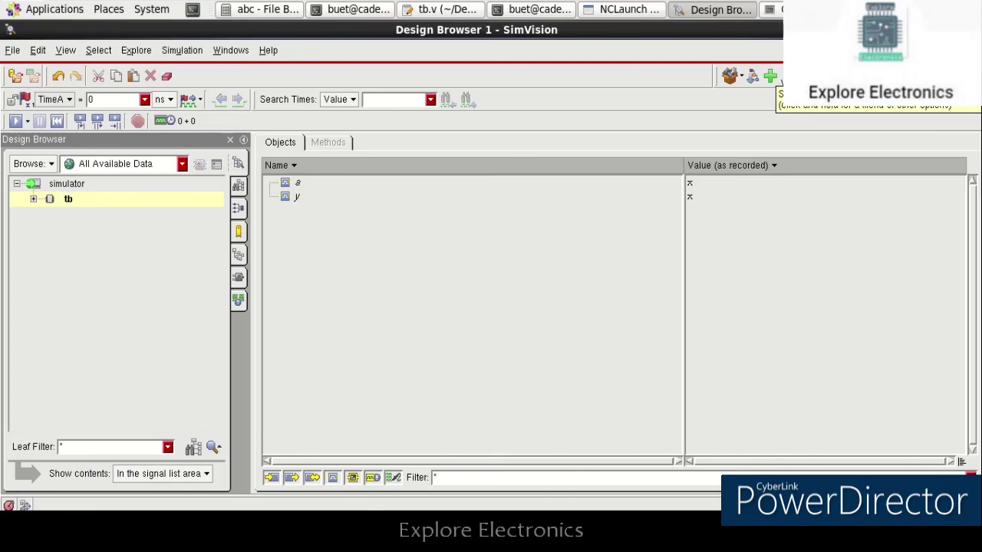
{"action": "left_click", "coordinate": [801, 76]}
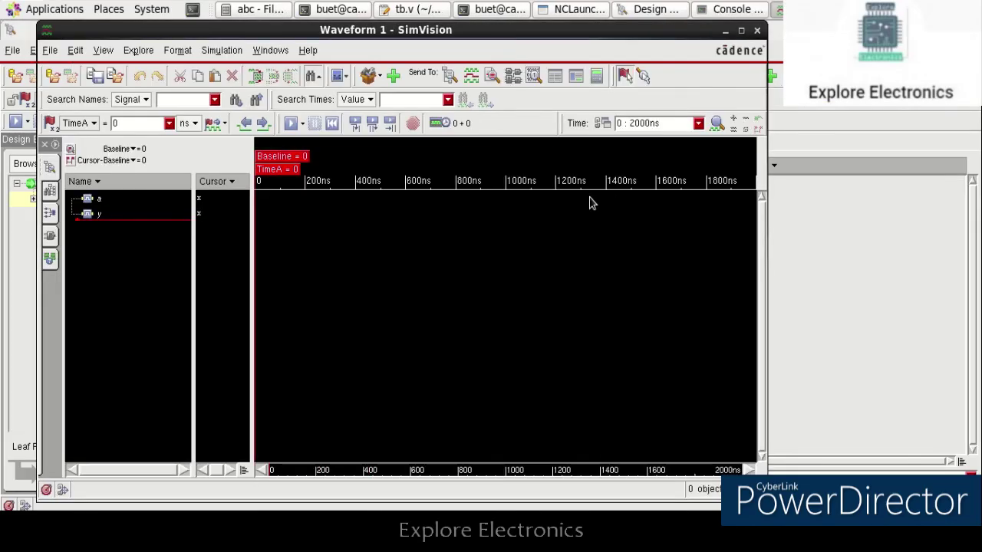
Step: Select signals a and y and run the simulation
{"action": "left_click", "coordinate": [105, 201]}
{"action": "left_click", "coordinate": [109, 215], "text": "shift"}
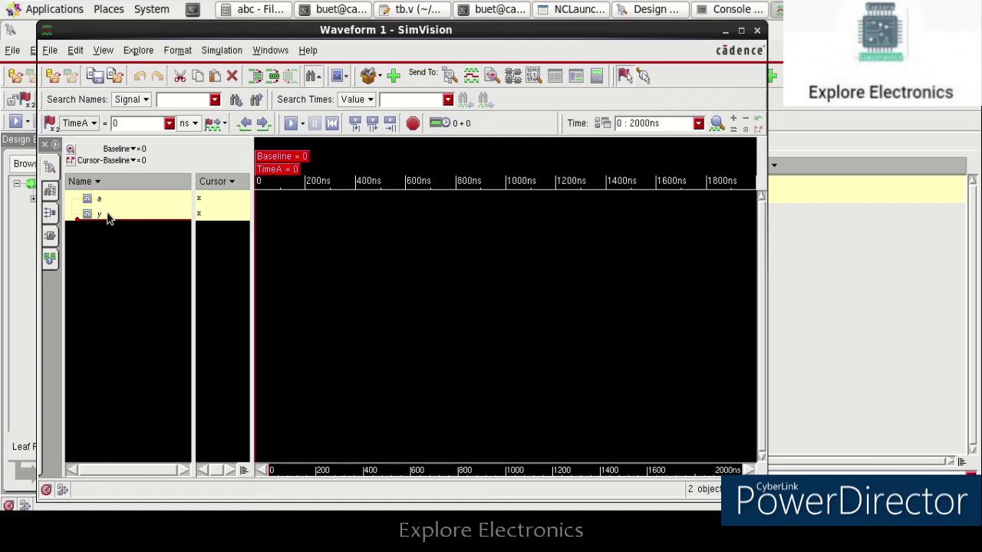
{"action": "left_click", "coordinate": [291, 125]}
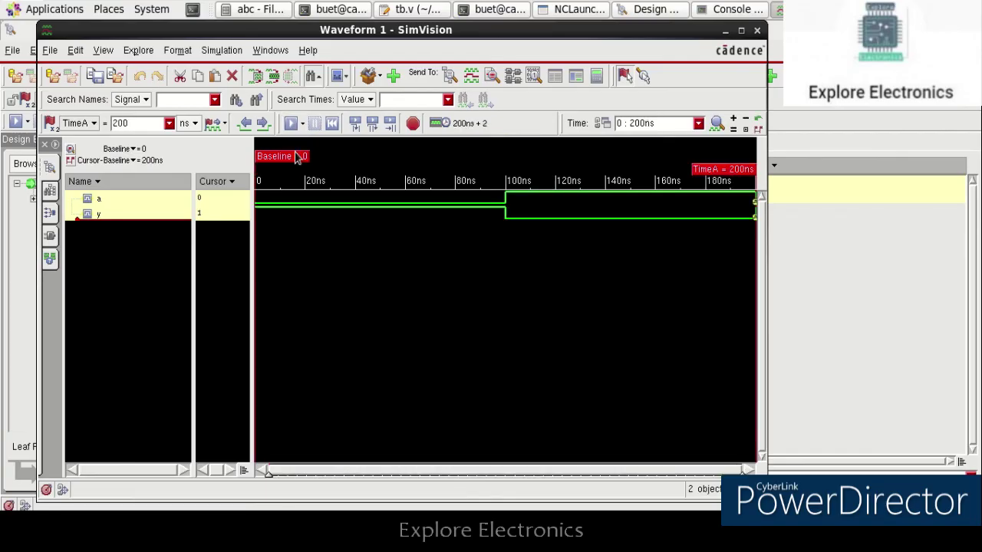
Step: Check a and y values at markers from 9 to 121 ns, then set a 100 ns run duration
{"action": "left_click", "coordinate": [278, 212]}
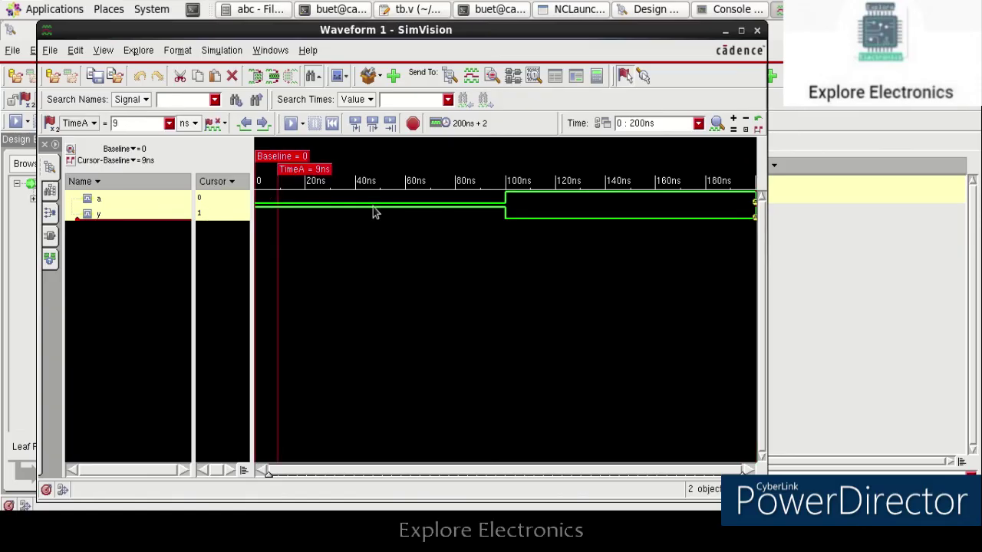
{"action": "left_click", "coordinate": [506, 211]}
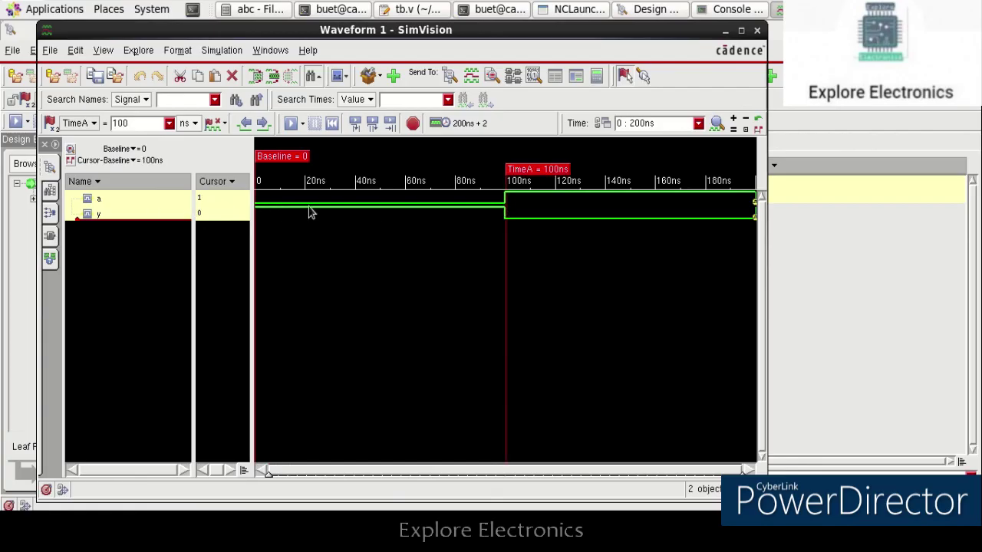
{"action": "left_click", "coordinate": [310, 213]}
{"action": "left_click", "coordinate": [498, 208]}
{"action": "left_click", "coordinate": [521, 209]}
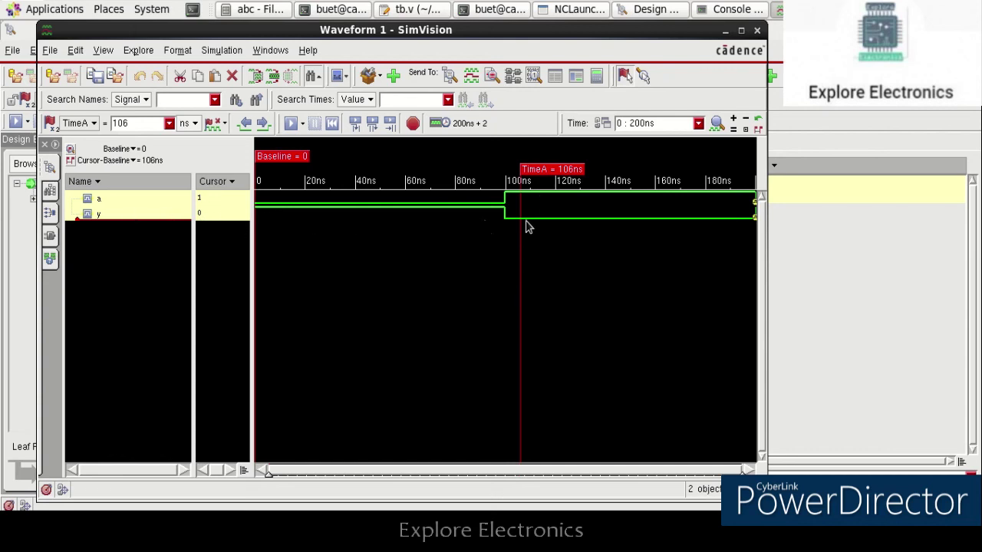
{"action": "left_click", "coordinate": [382, 219]}
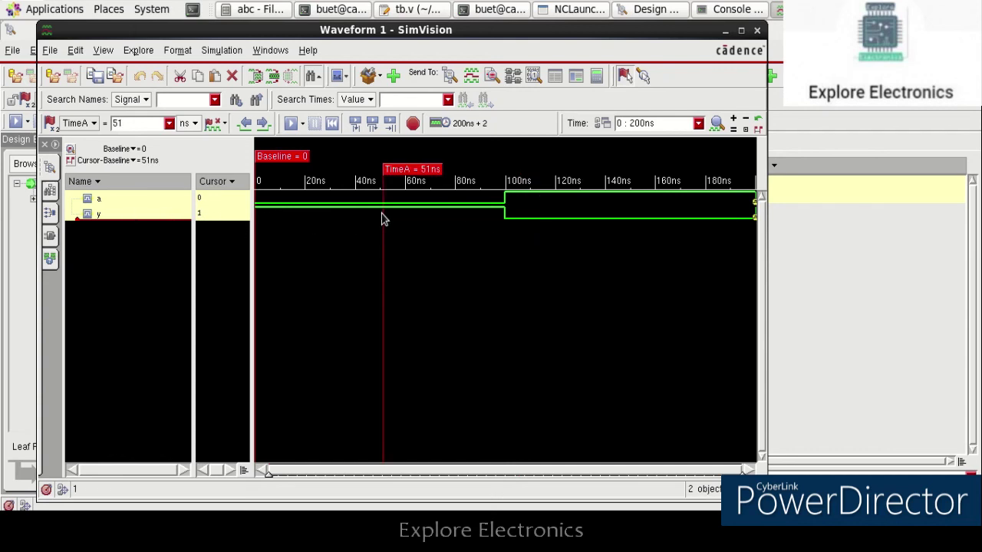
{"action": "left_click", "coordinate": [558, 216]}
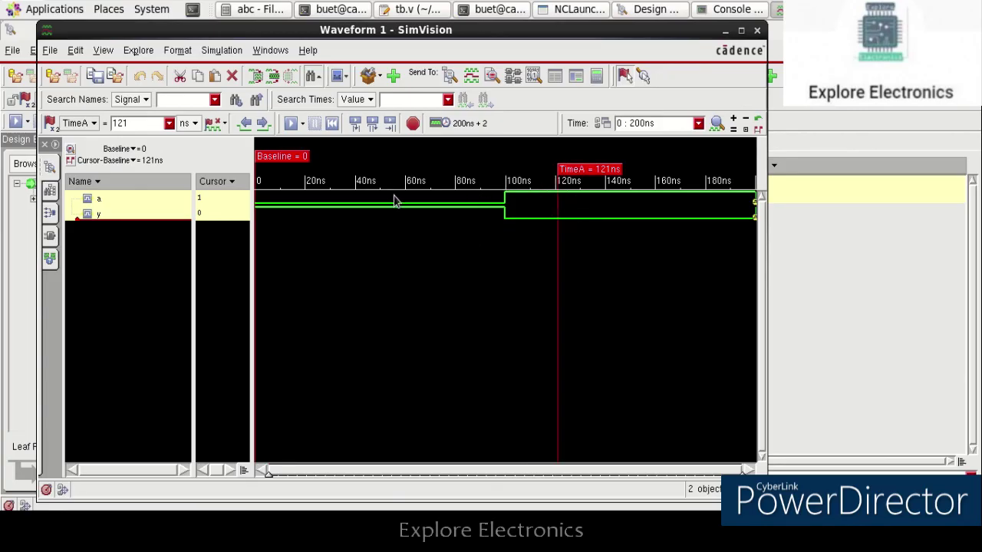
{"action": "left_click", "coordinate": [302, 127]}
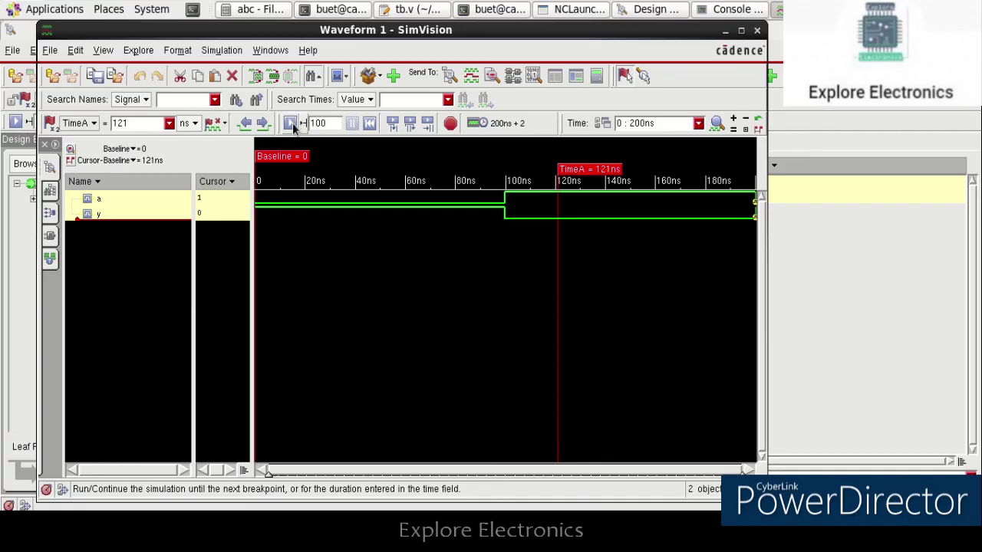
Step: Run 100 ns further to 300 ns and check the values at 200 and 215 ns
{"action": "left_click", "coordinate": [292, 129]}
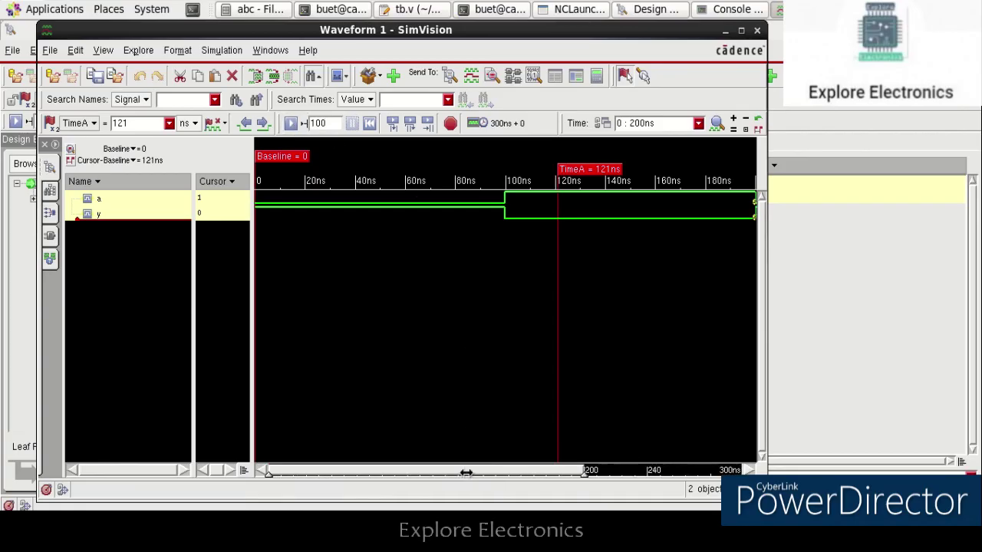
{"action": "left_click_drag", "start_coordinate": [467, 471], "coordinate": [619, 471]}
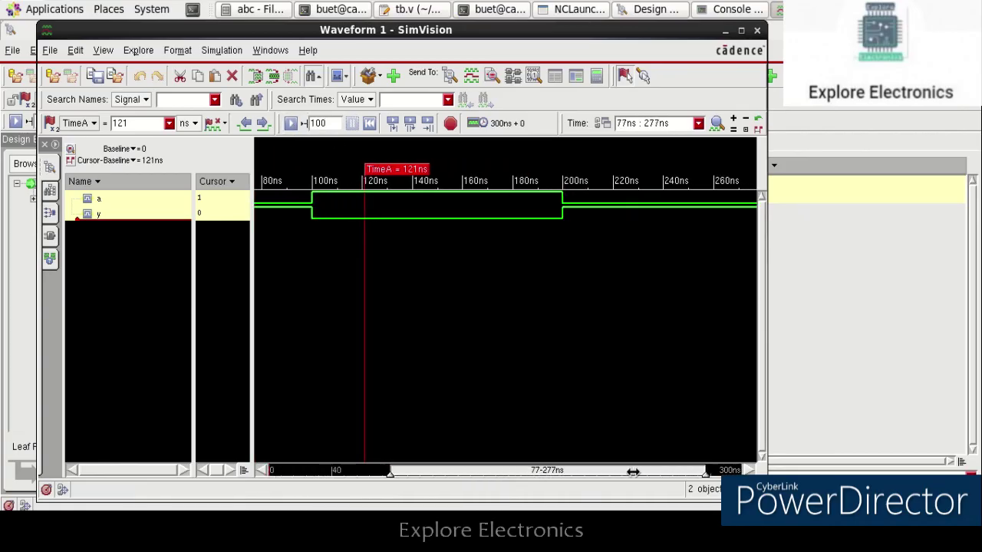
{"action": "left_click", "coordinate": [568, 206]}
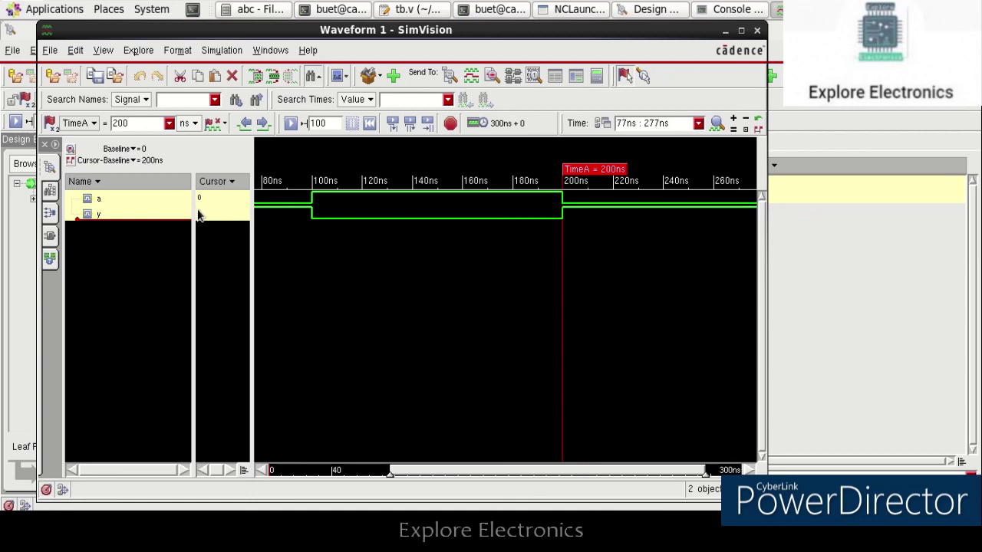
{"action": "left_click", "coordinate": [601, 220]}
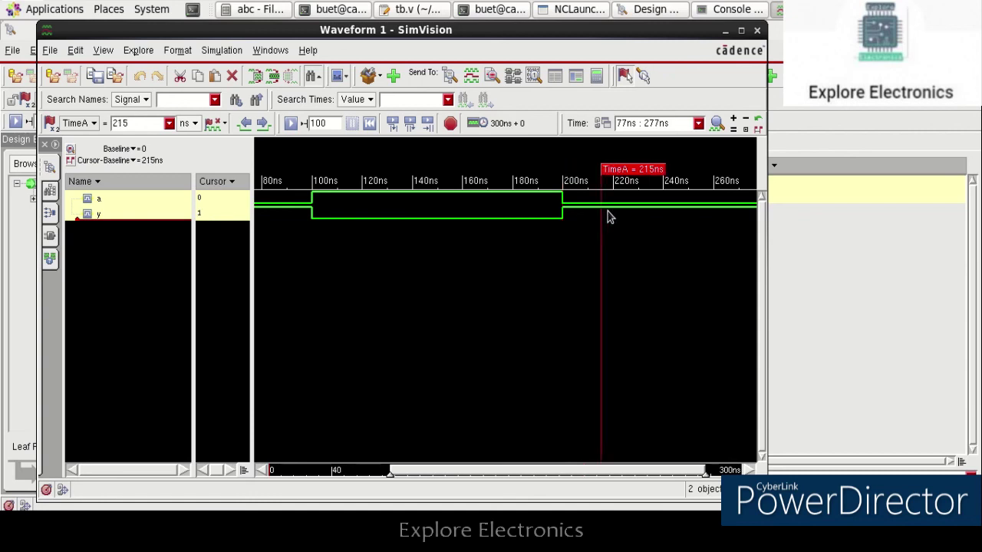